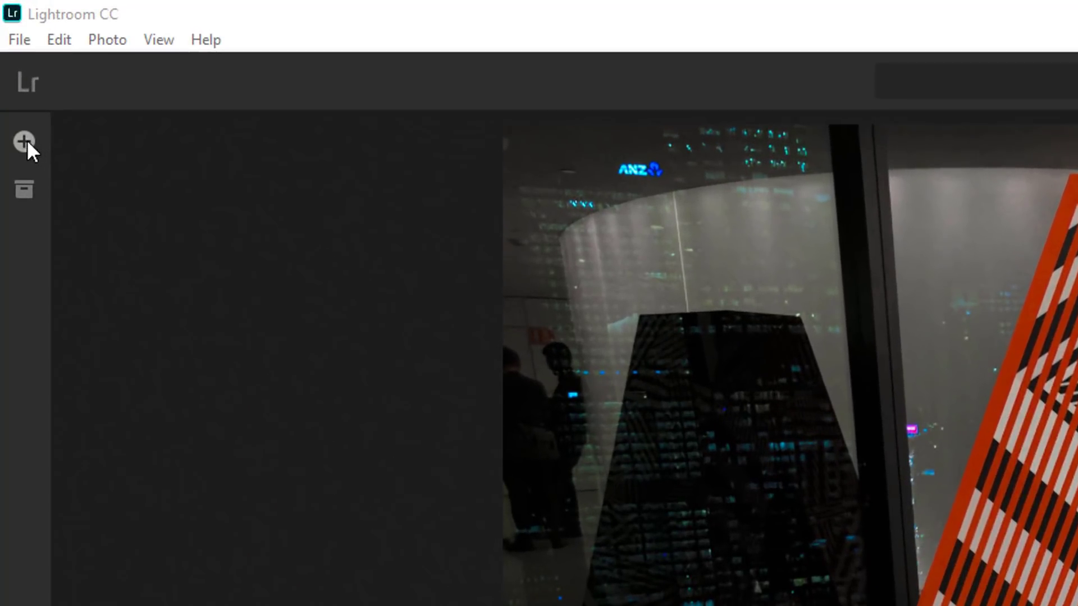
# Select the five raw NEF photos, 01-venice through 05-london, and bring them up for import review.
pyautogui.click(11, 66)
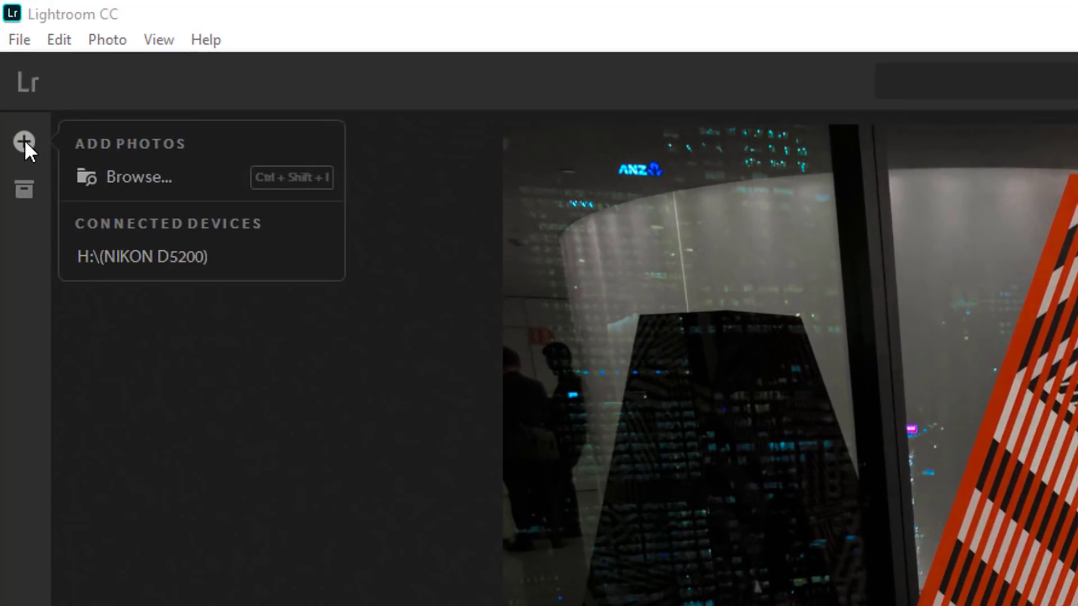
pyautogui.click(123, 181)
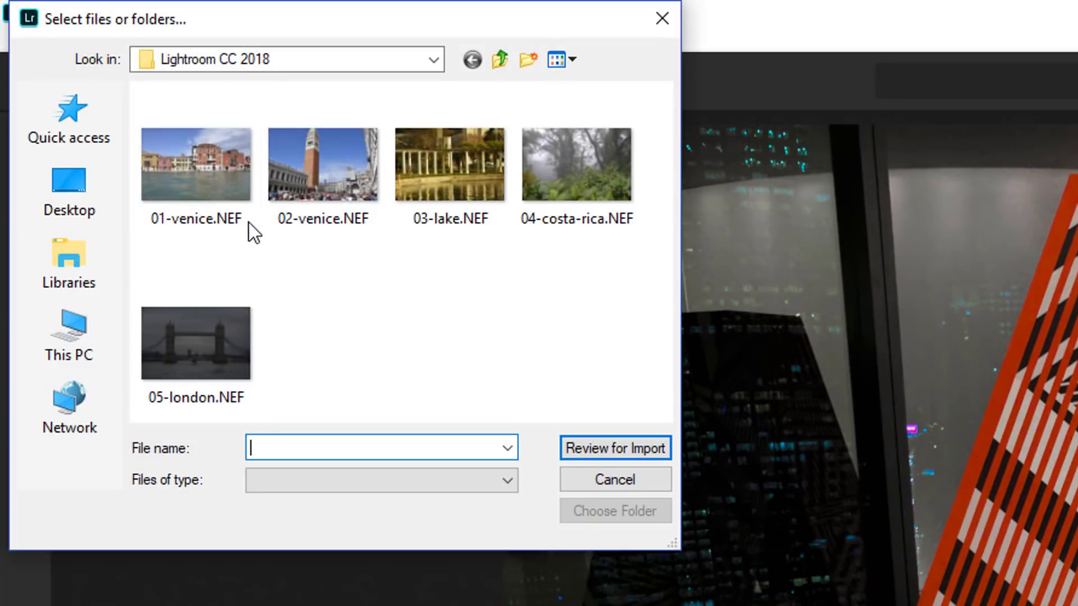
pyautogui.click(217, 168)
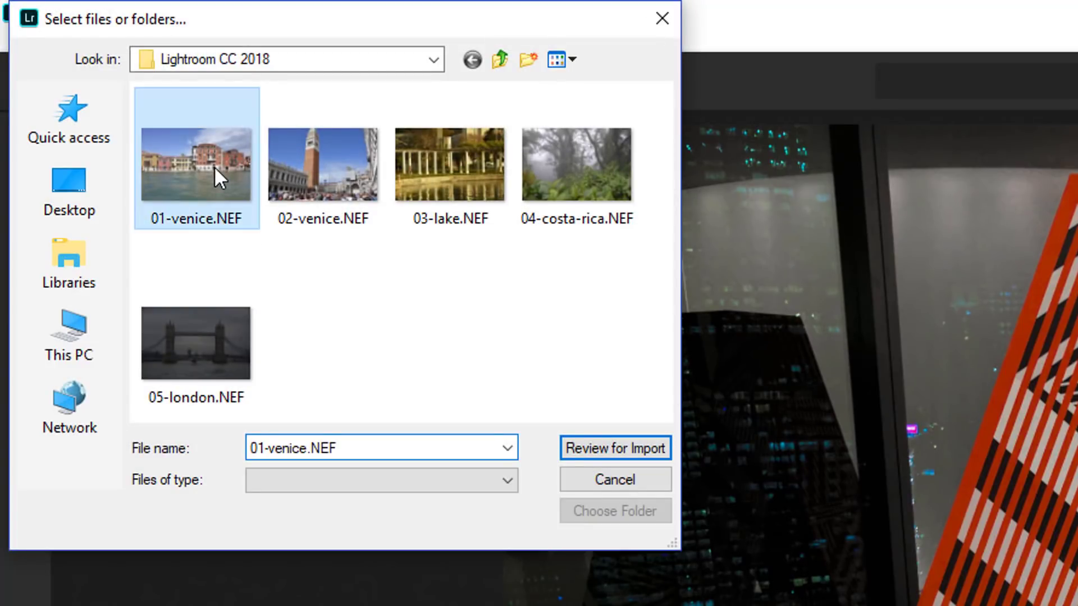
pyautogui.keyDown('shift'); pyautogui.click(206, 335); pyautogui.keyUp('shift')
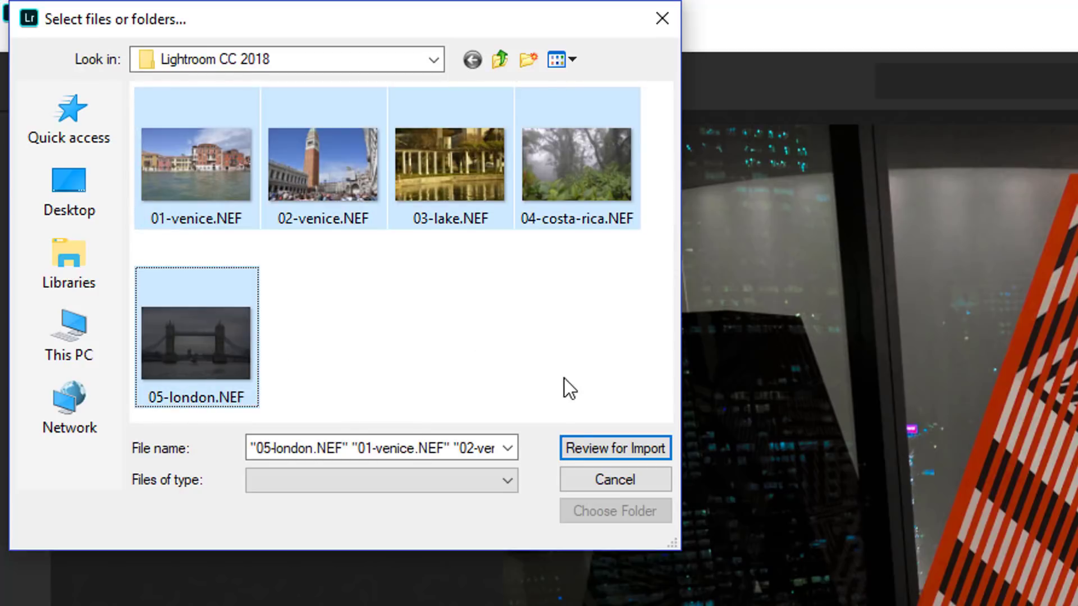
pyautogui.click(599, 448)
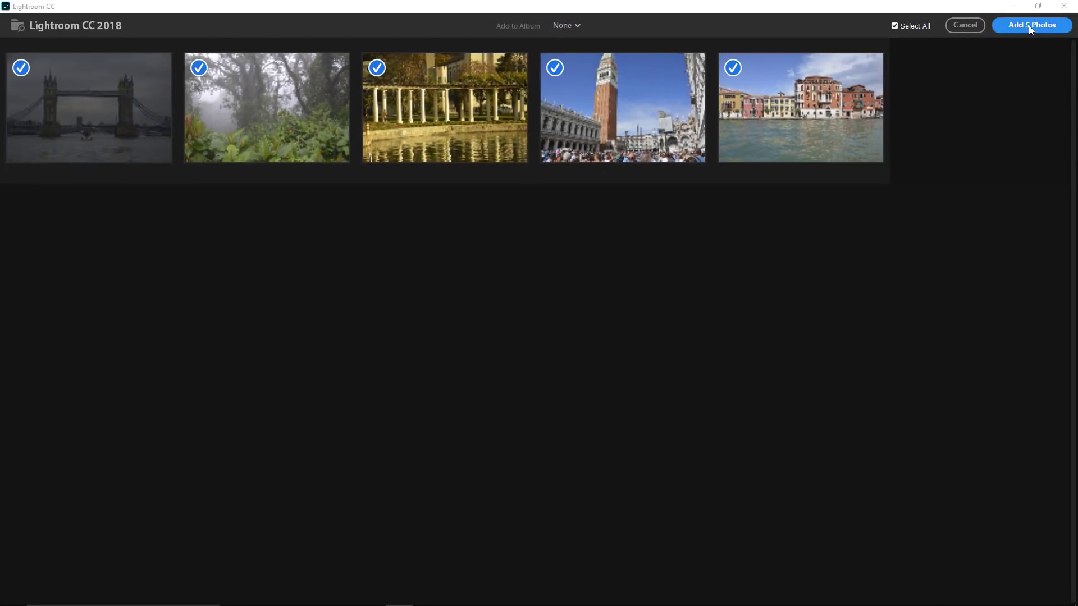
# Import all five reviewed photos into the library with Add 5 Photos.
pyautogui.click(1028, 25)
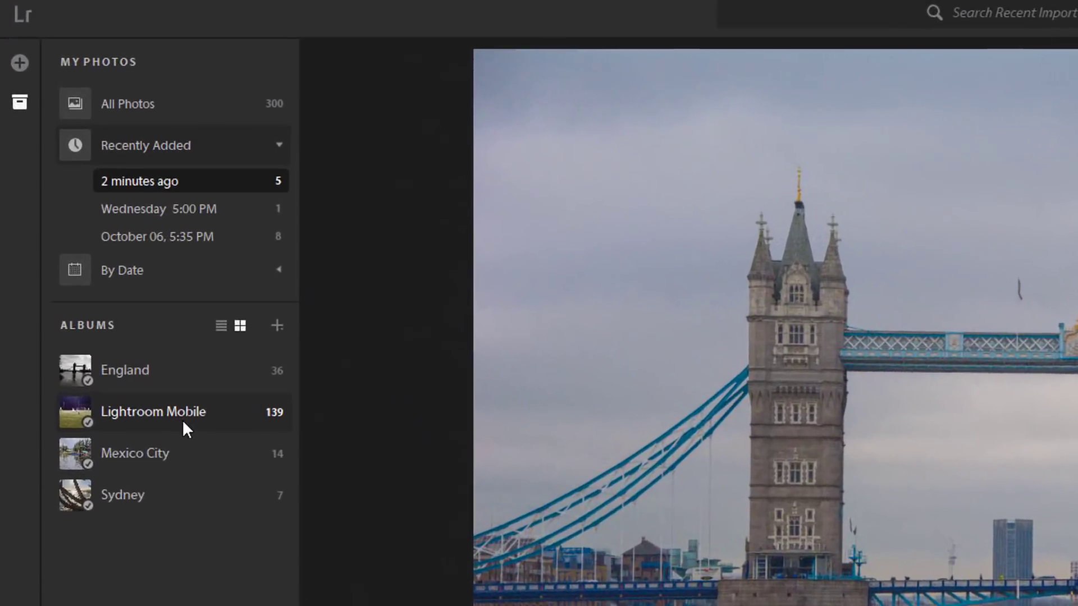
# Create an album named 'Lightroom CC Training' that includes the selected Tower Bridge photo.
pyautogui.click(157, 218)
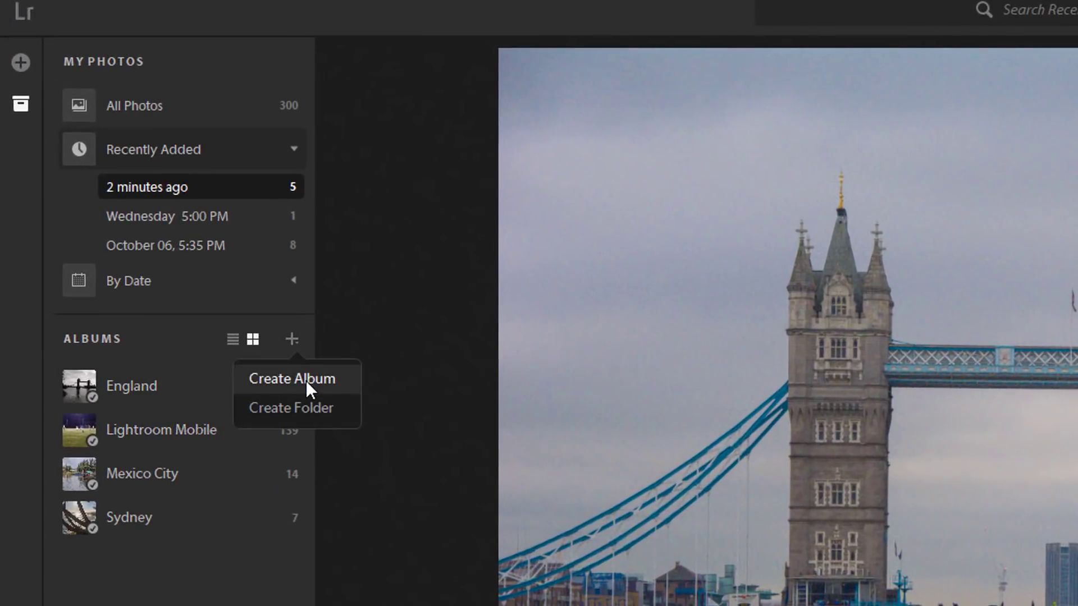
pyautogui.click(305, 383)
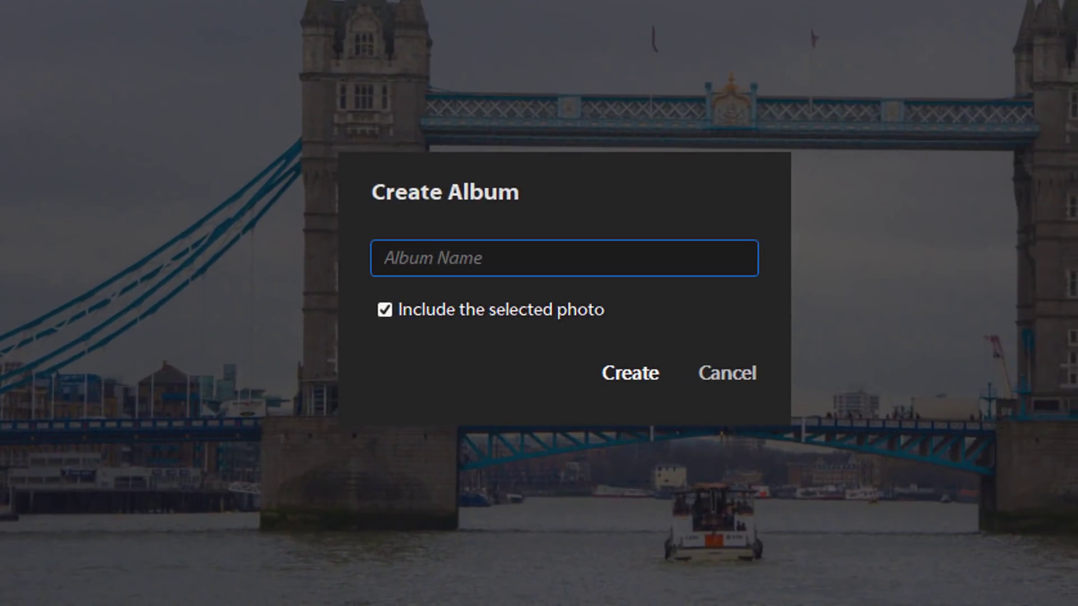
pyautogui.write('Lightroom CC Train')
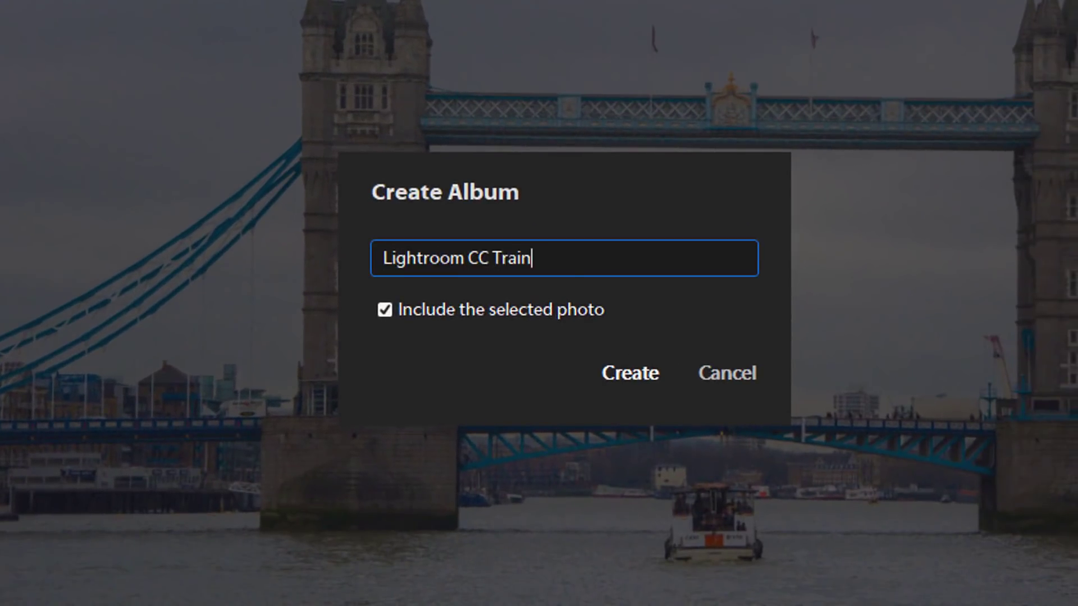
pyautogui.write('ing')
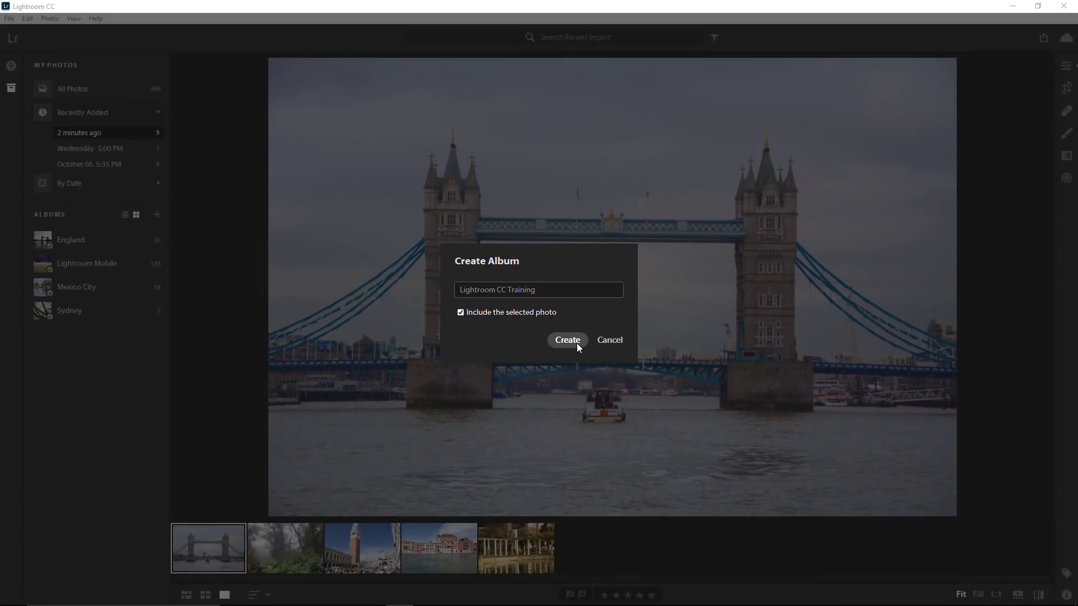
pyautogui.click(630, 374)
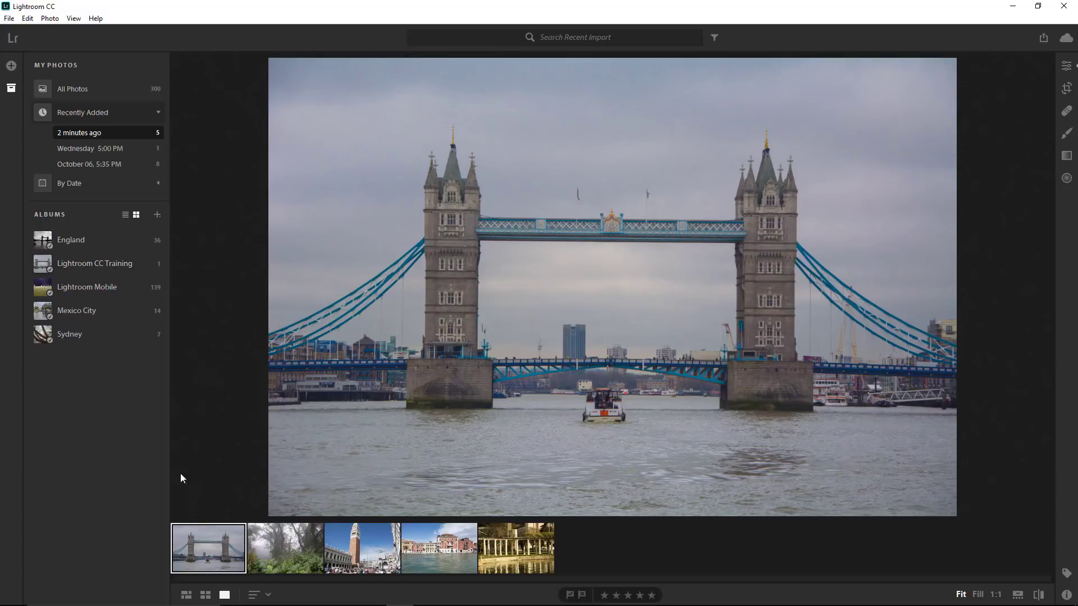
# Drag the remaining four imported photos into Lightroom CC Training, then open that album.
pyautogui.click(292, 555)
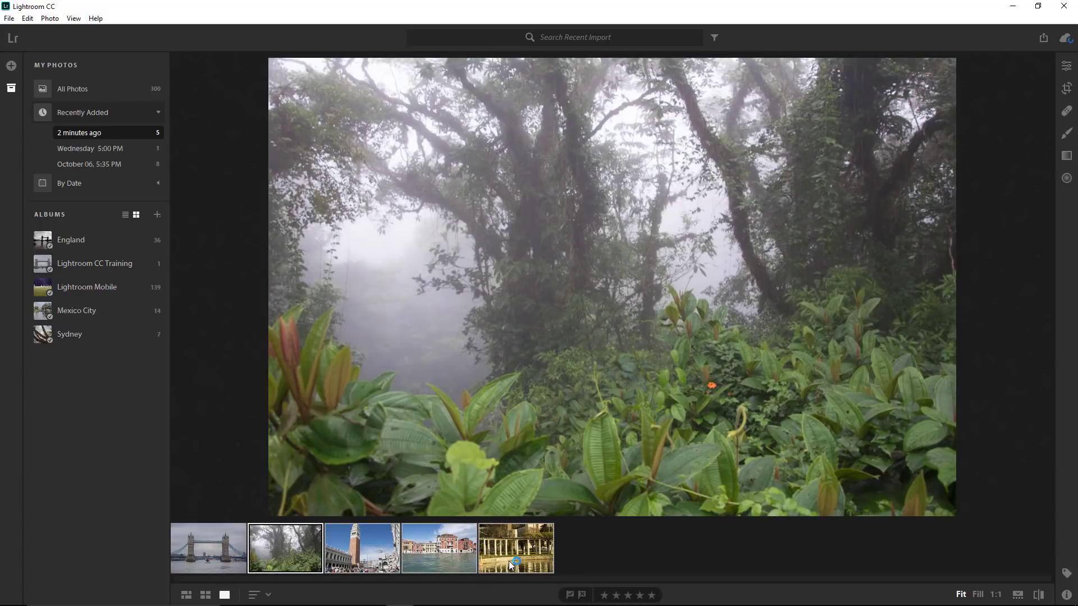
pyautogui.moveTo(508, 560); pyautogui.dragTo(112, 268)
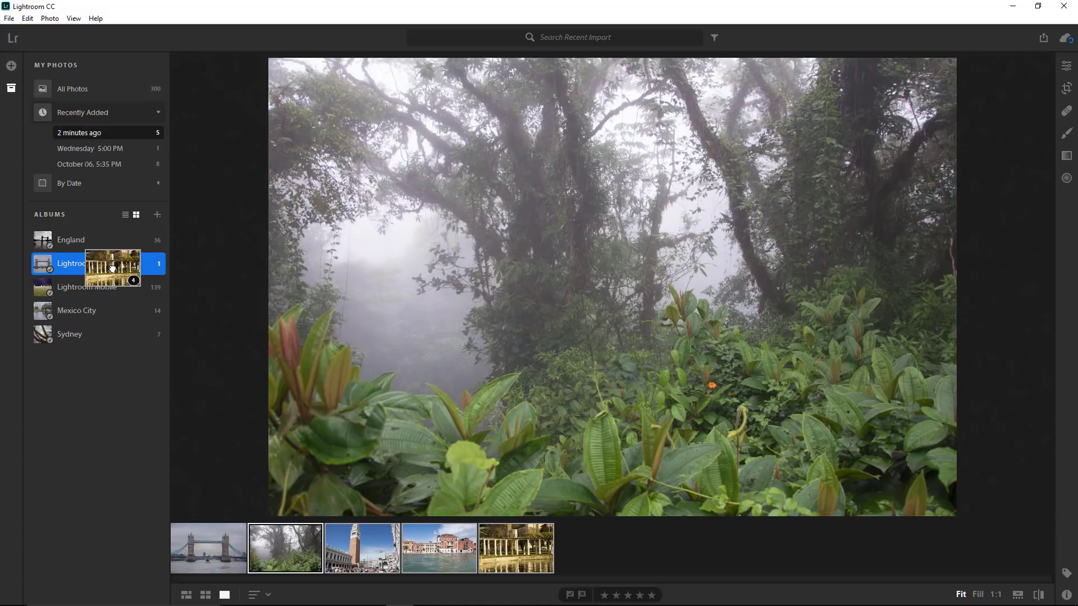
pyautogui.moveTo(113, 268); pyautogui.dragTo(113, 268)
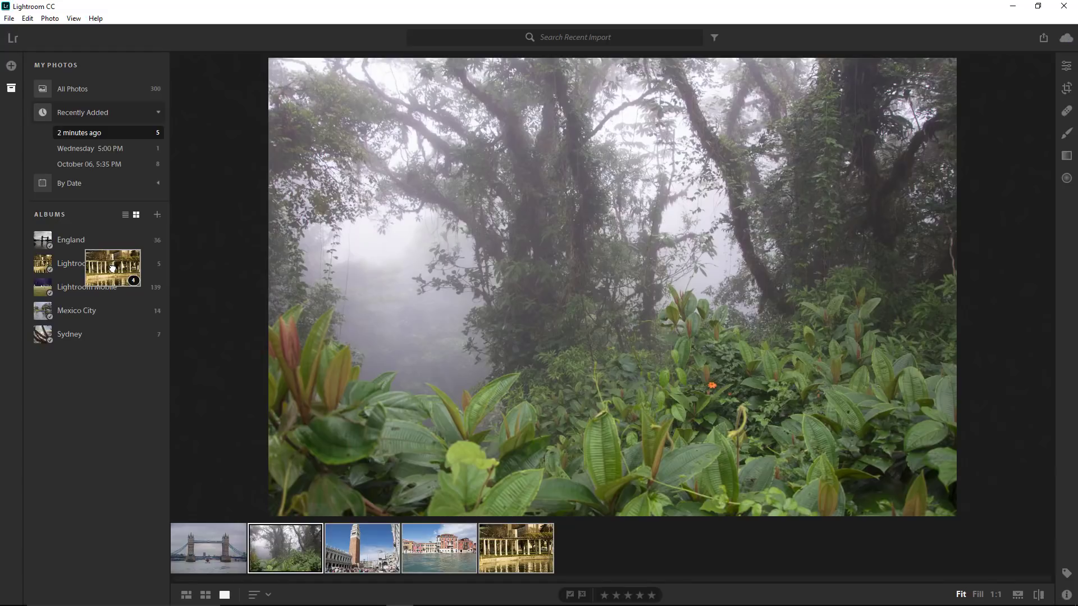
pyautogui.click(112, 268)
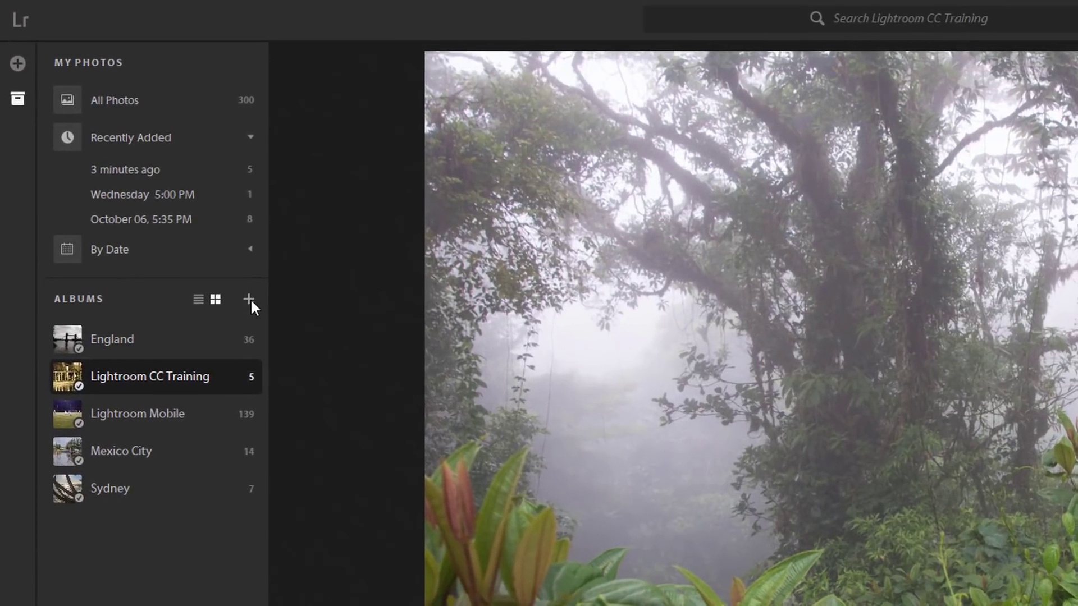
# Add a folder named 'Vacation' to the Albums panel.
pyautogui.click(157, 214)
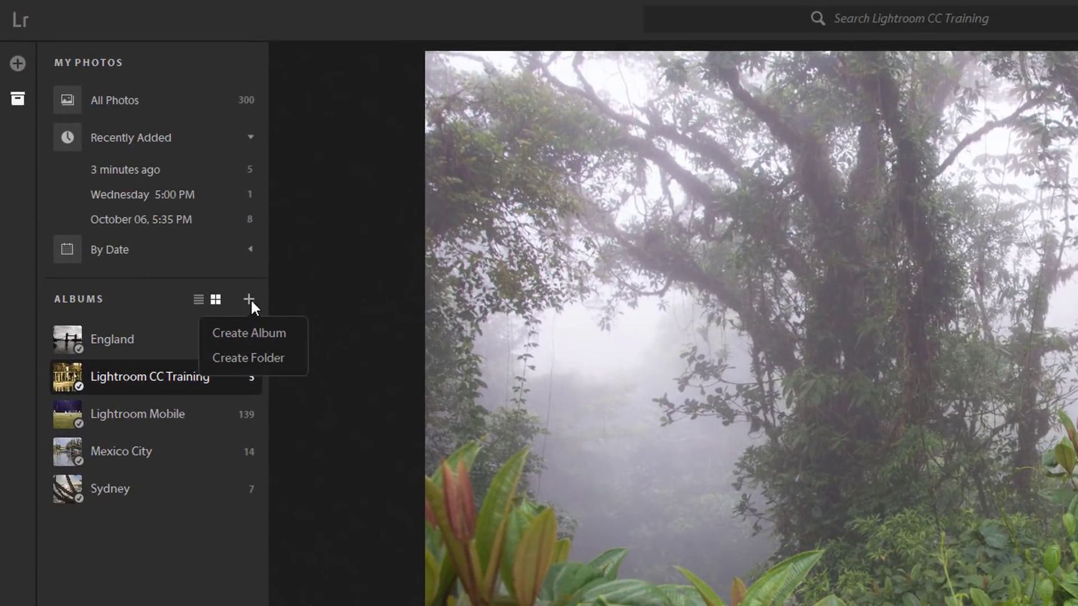
pyautogui.click(247, 356)
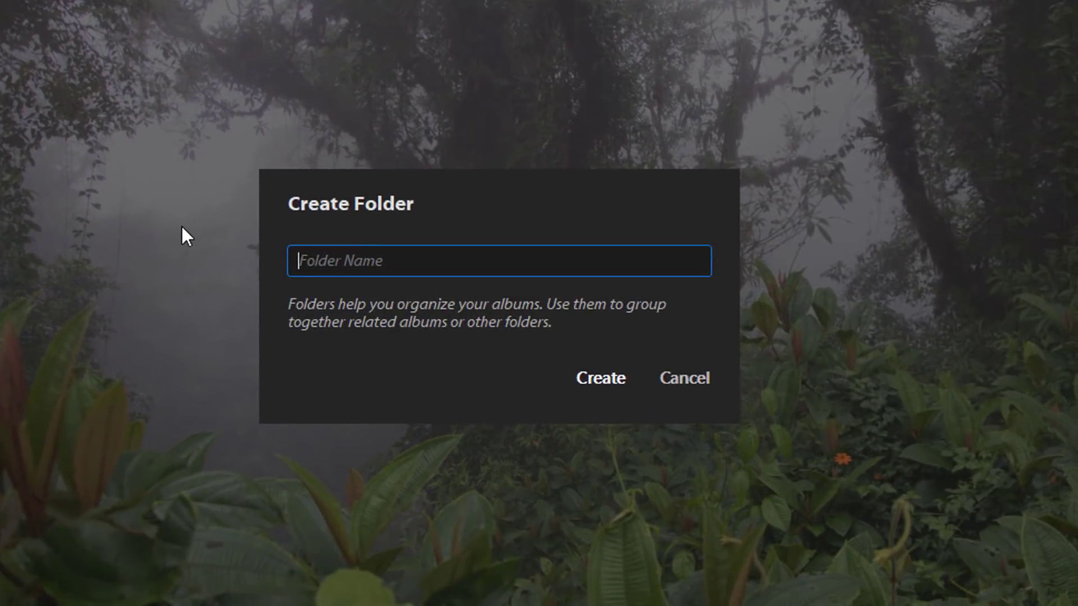
pyautogui.write('Vacat')
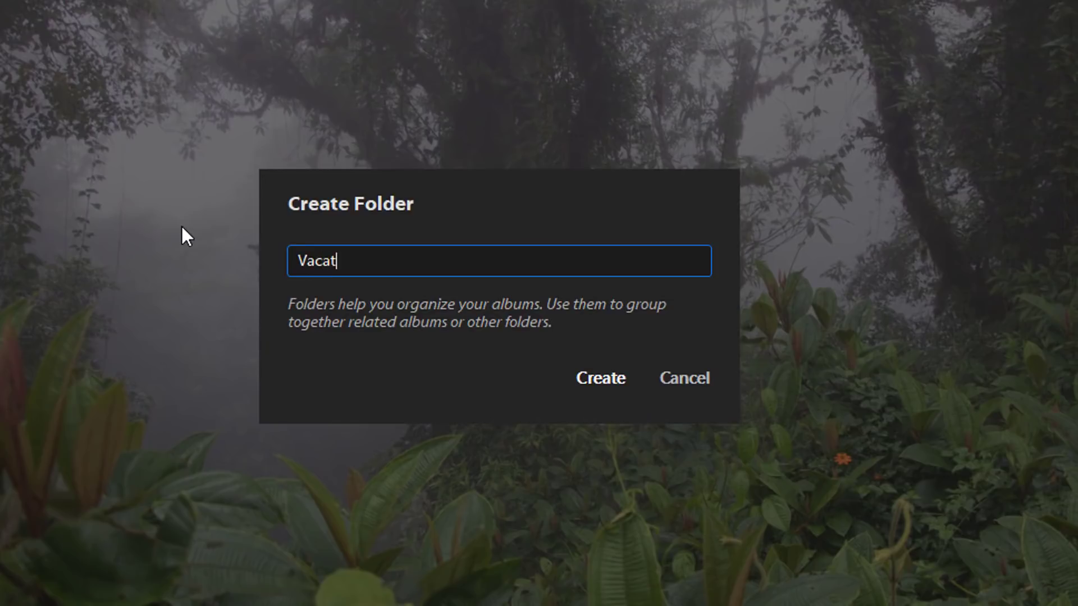
pyautogui.write('ion')
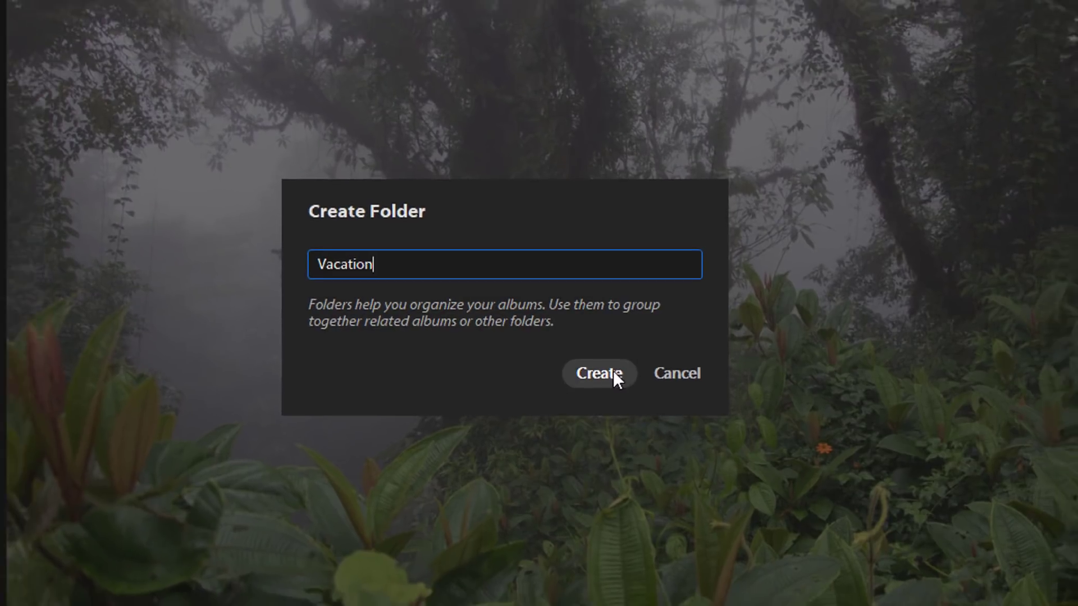
pyautogui.click(601, 378)
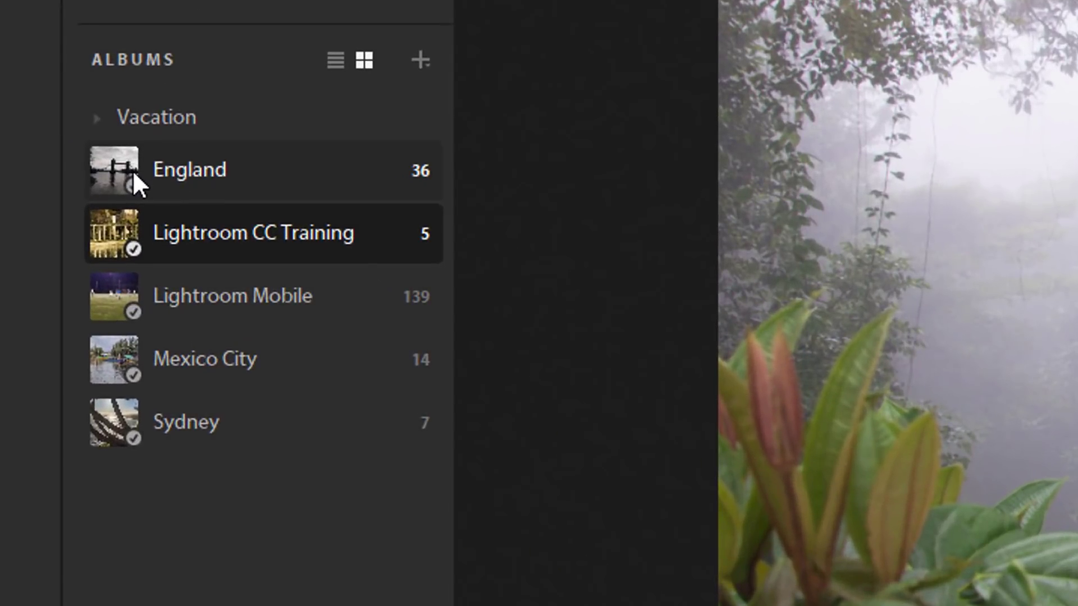
# Drag the England, Mexico City and Sydney albums into Vacation, then collapse and re-expand it to check.
pyautogui.moveTo(132, 171); pyautogui.dragTo(176, 120)
pyautogui.moveTo(152, 377); pyautogui.dragTo(203, 129)
pyautogui.moveTo(155, 417); pyautogui.dragTo(220, 129)
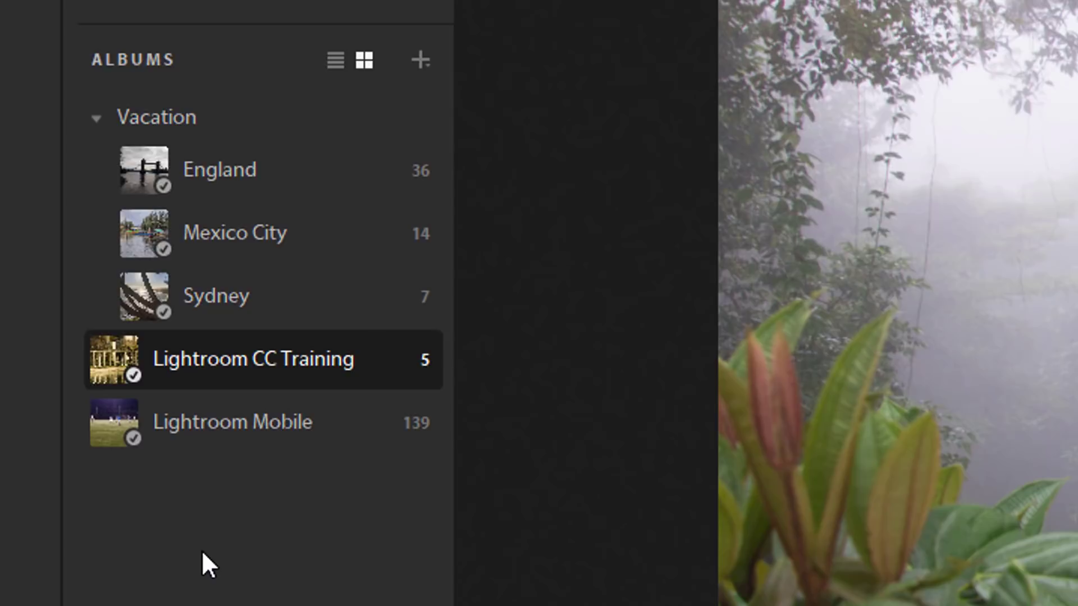
pyautogui.click(96, 118)
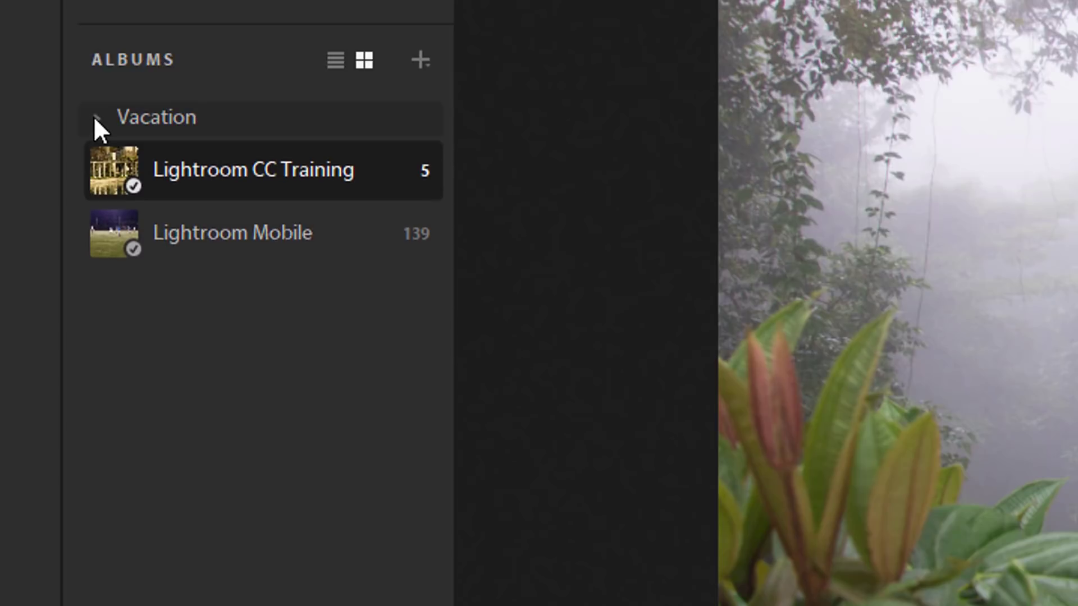
pyautogui.click(96, 118)
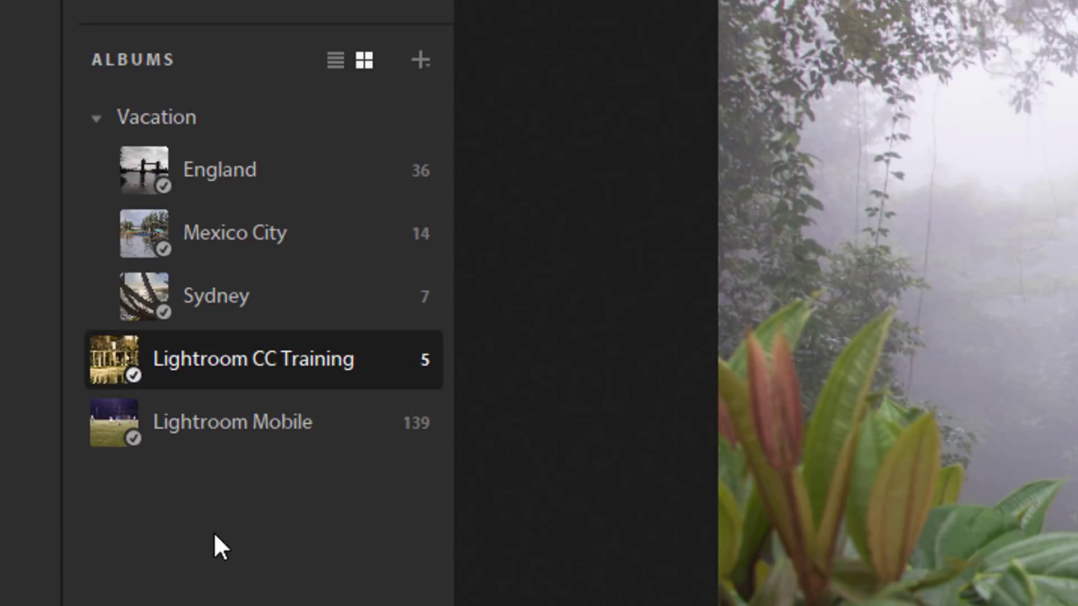
# Add a second album folder named '2017'.
pyautogui.click(419, 62)
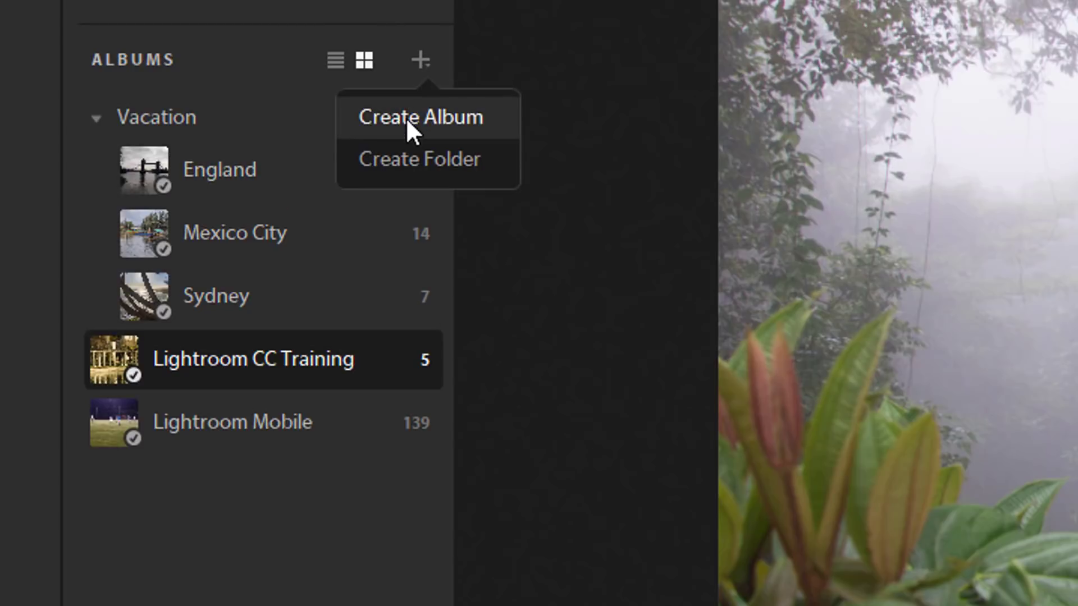
pyautogui.click(415, 159)
pyautogui.write('2017')
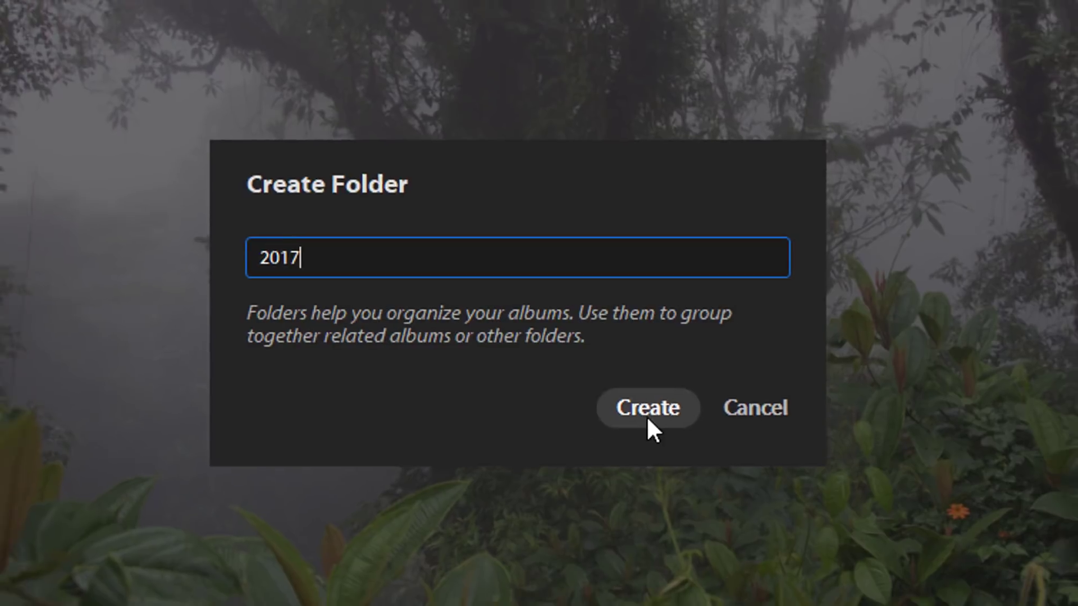
pyautogui.click(649, 413)
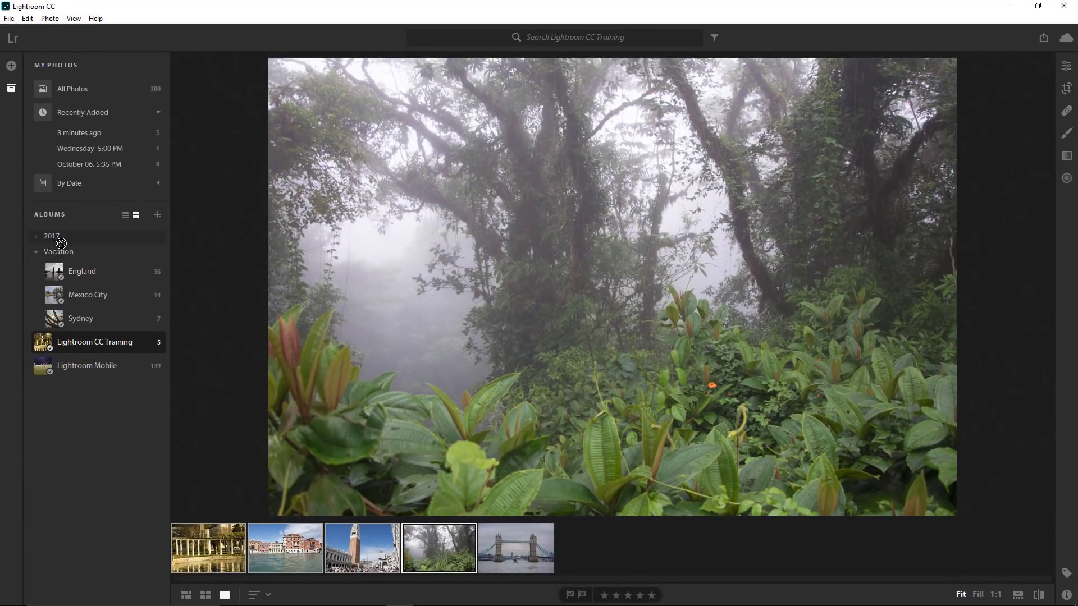
# Nest 2017 in Vacation, move England into 2017, then drag 2017 back to top level.
pyautogui.moveTo(54, 235); pyautogui.dragTo(60, 251)
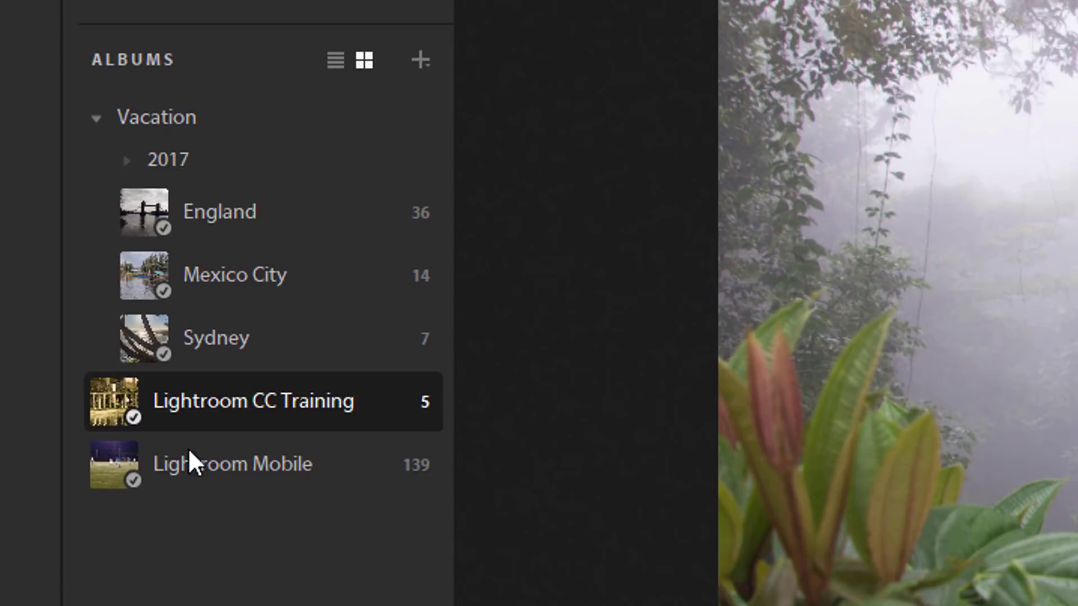
pyautogui.moveTo(157, 209); pyautogui.dragTo(194, 156)
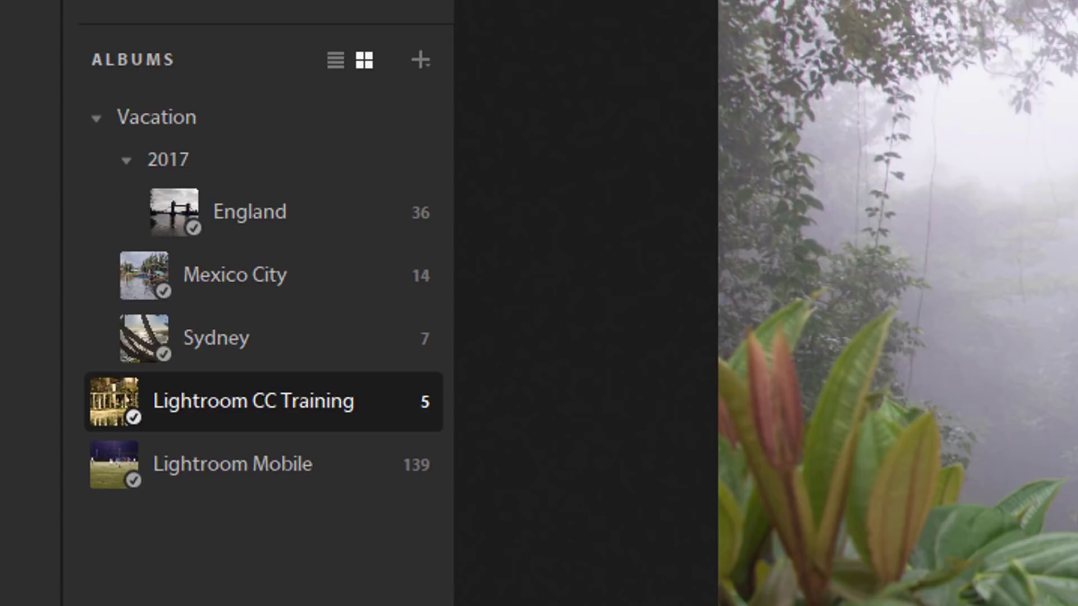
pyautogui.moveTo(153, 159); pyautogui.dragTo(85, 158)
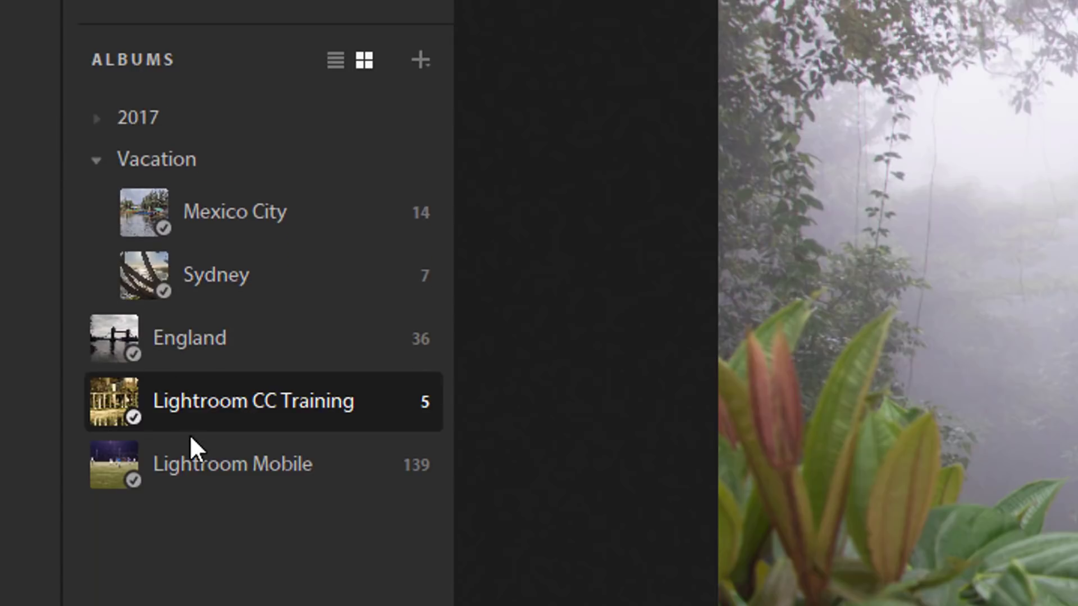
# Delete the empty 2017 folder and confirm the deletion.
pyautogui.rightClick(150, 120)
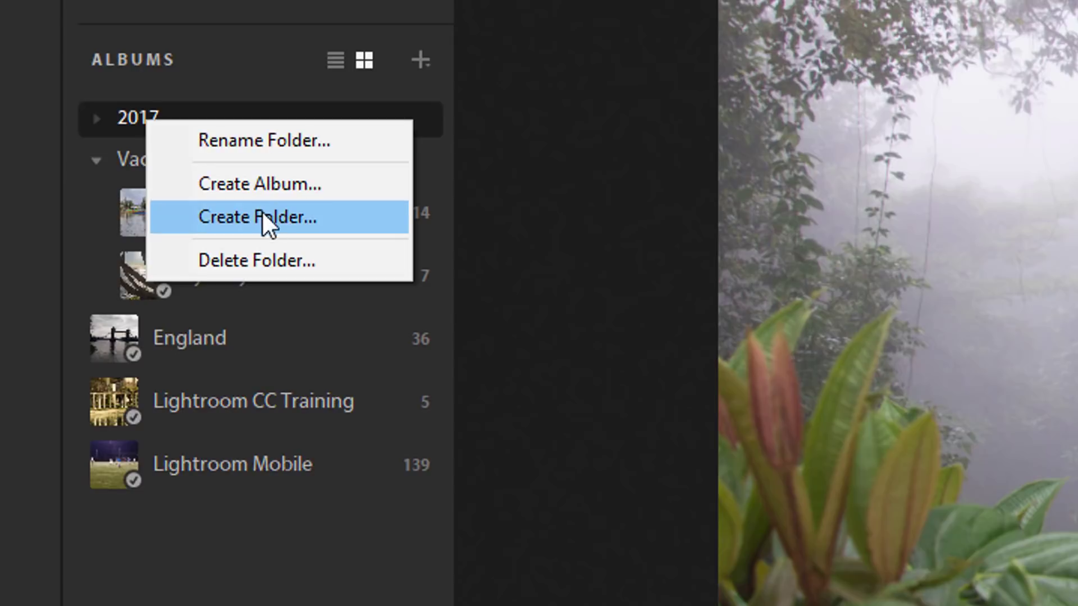
pyautogui.click(262, 258)
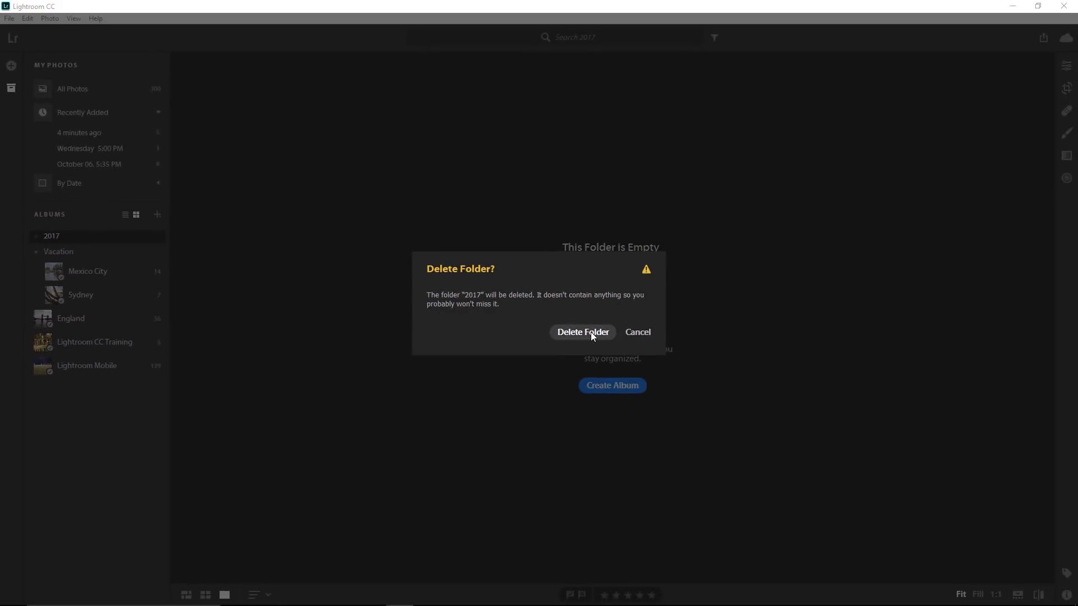
pyautogui.click(587, 331)
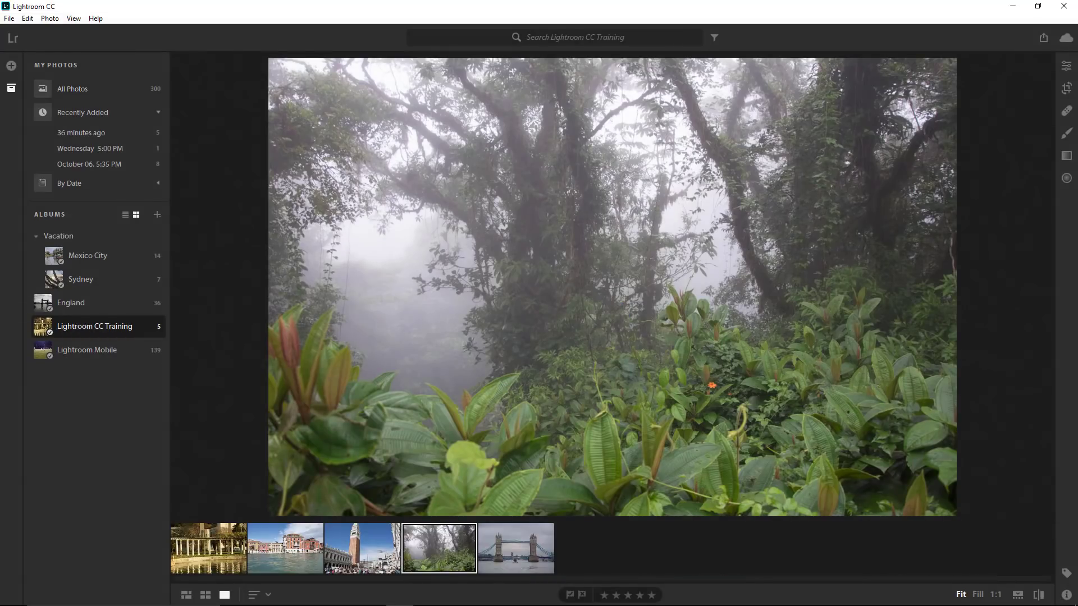